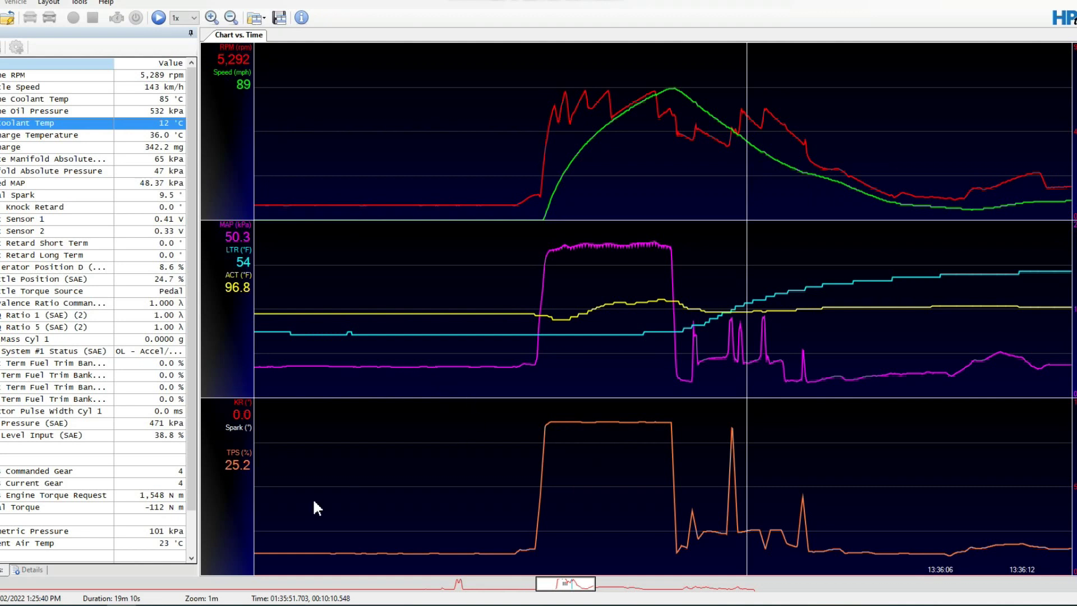
Step: View the drag strip time slip image in Photos, and return to the data log chart
mouse_move(180, 605)
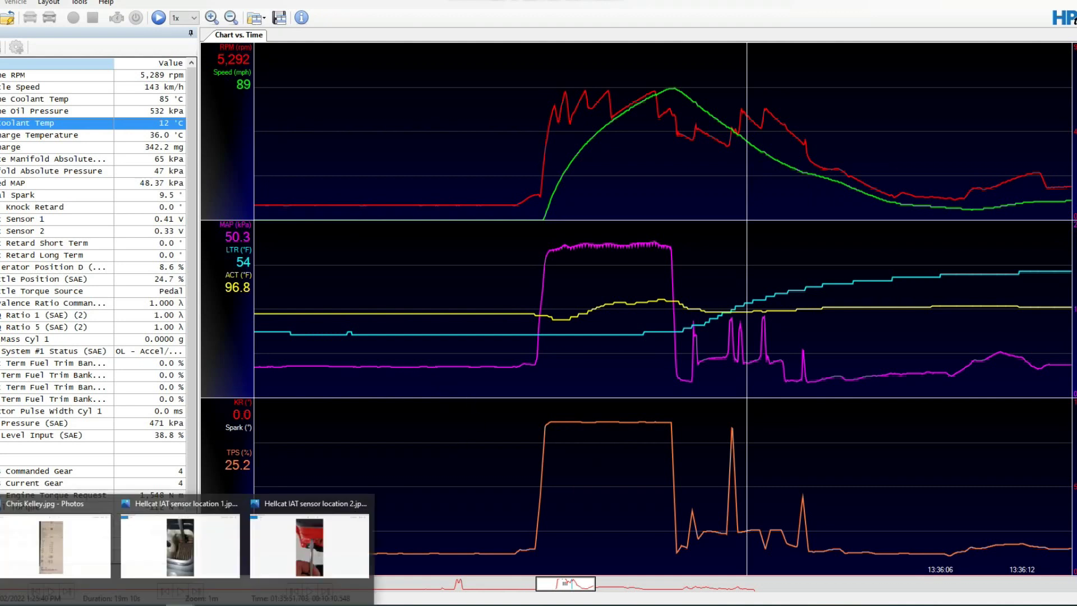
click(64, 557)
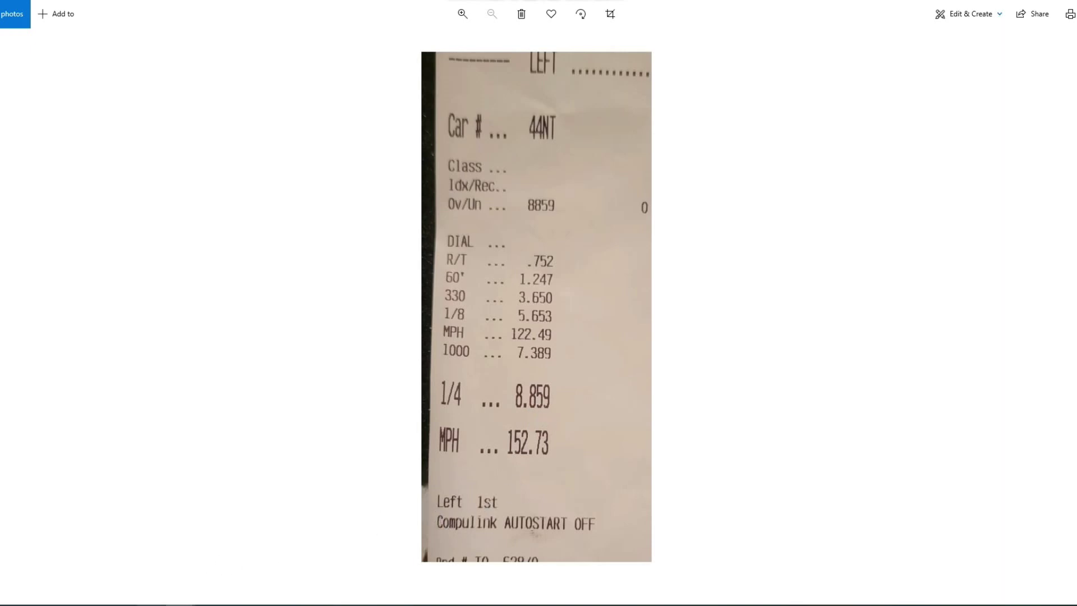
key(alt+Tab)
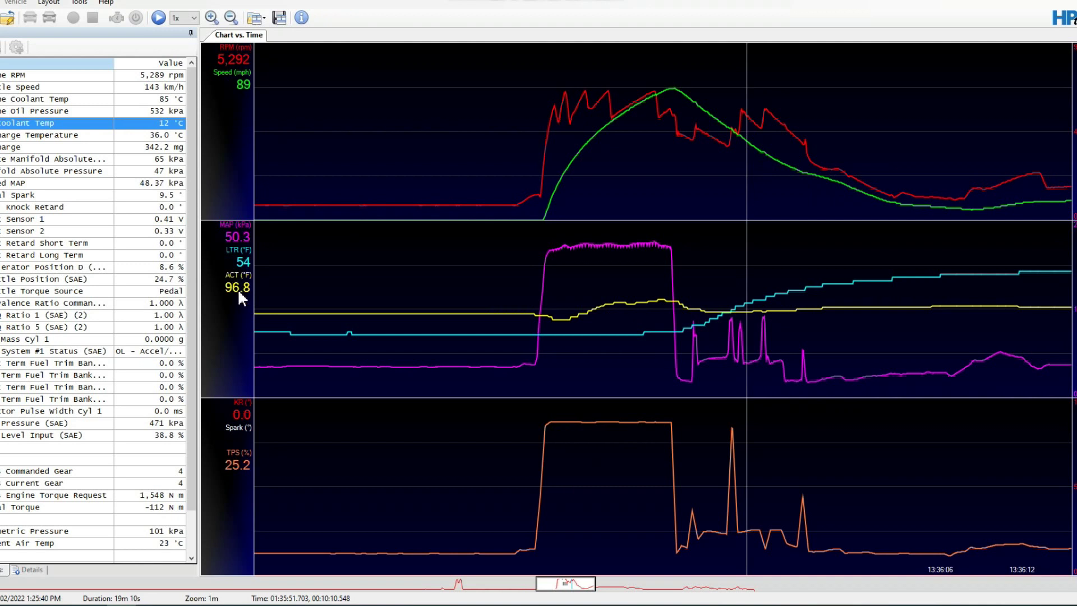
Step: View the two Hellcat IAT sensor location images in Photos, recheck the first one, and return to the data log chart
mouse_move(179, 604)
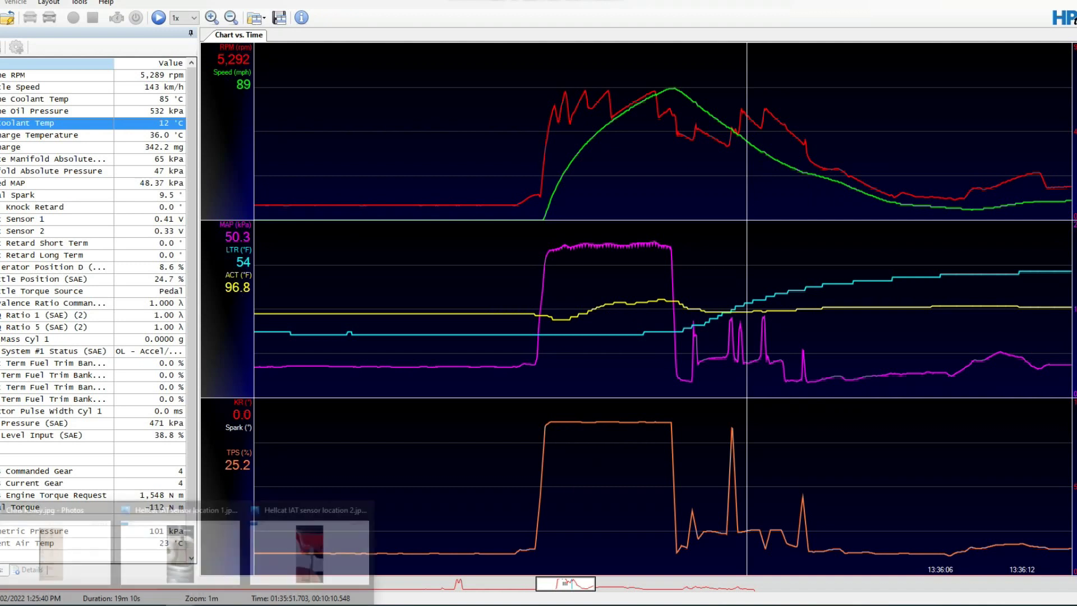
click(197, 551)
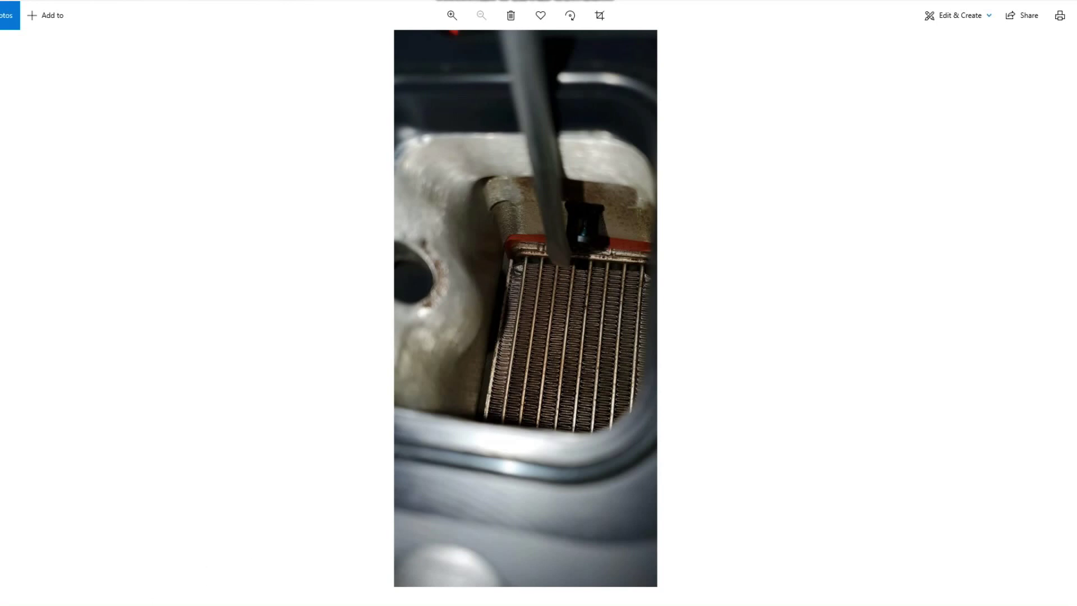
click(288, 577)
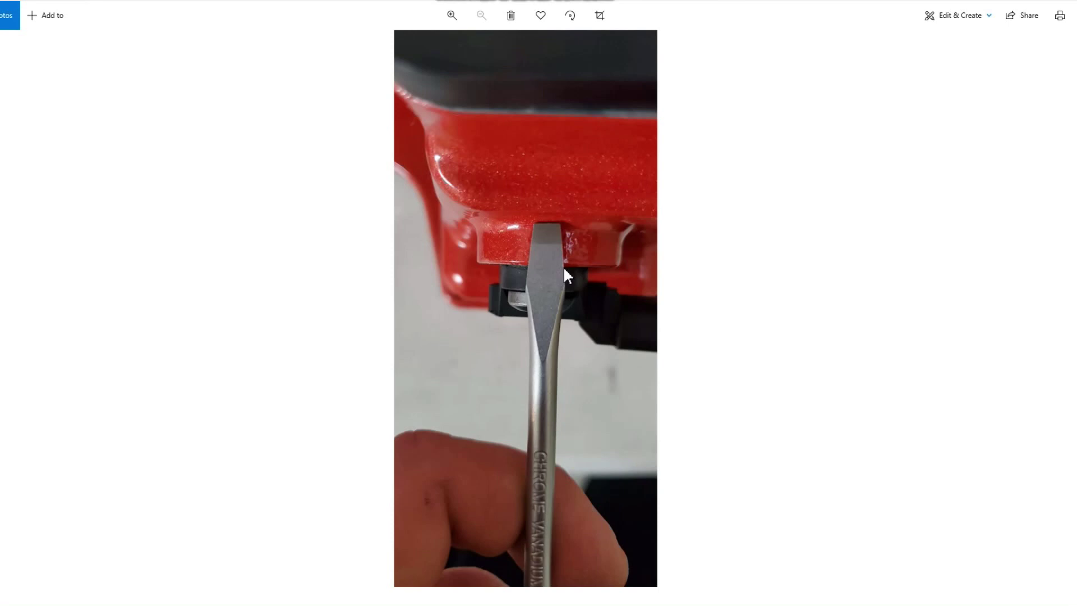
mouse_move(243, 603)
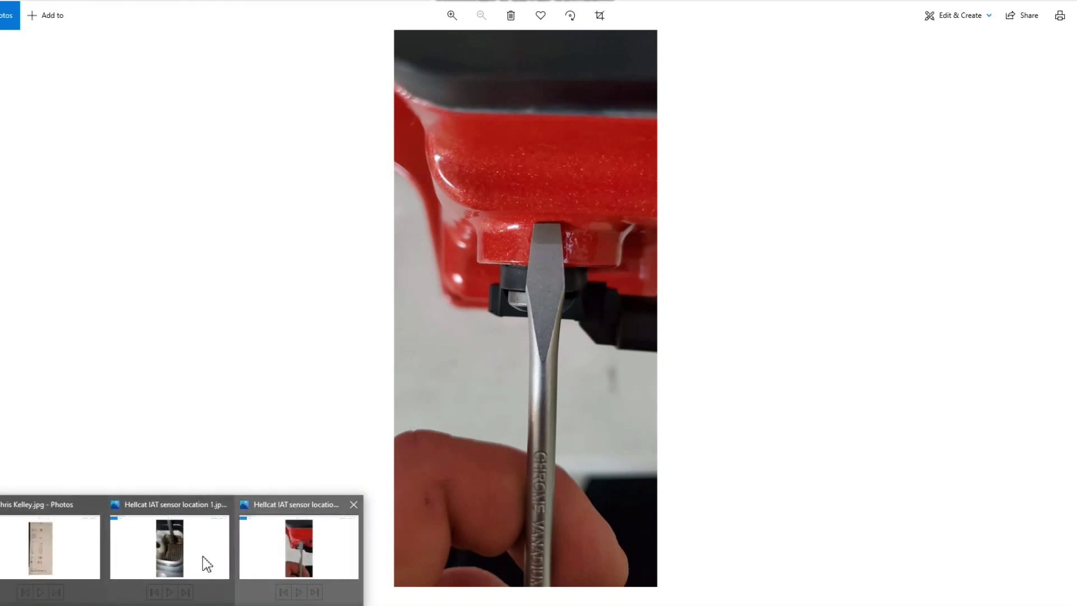
click(203, 558)
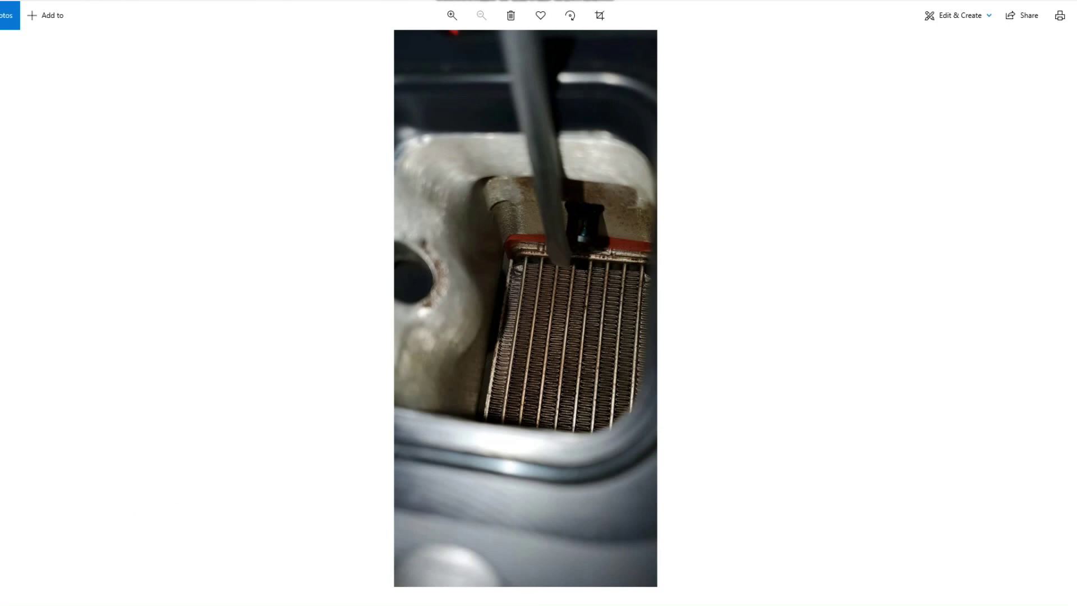
key(alt+Tab)
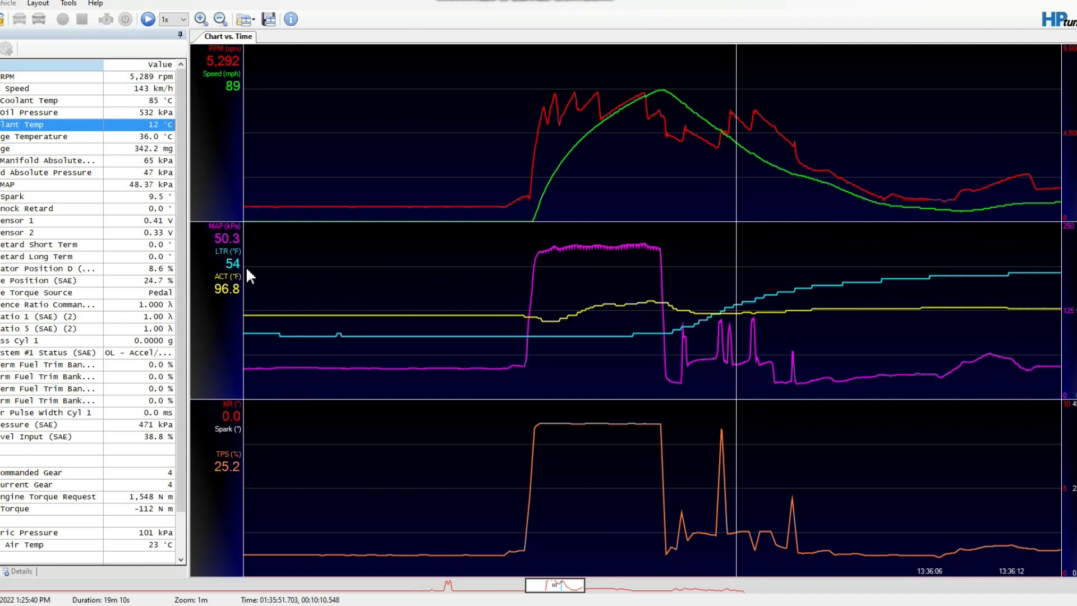
Step: Read the LTR and ACT temperatures at idle before the launch, and at several points in the opening minute of the log
drag(304, 318, 281, 297)
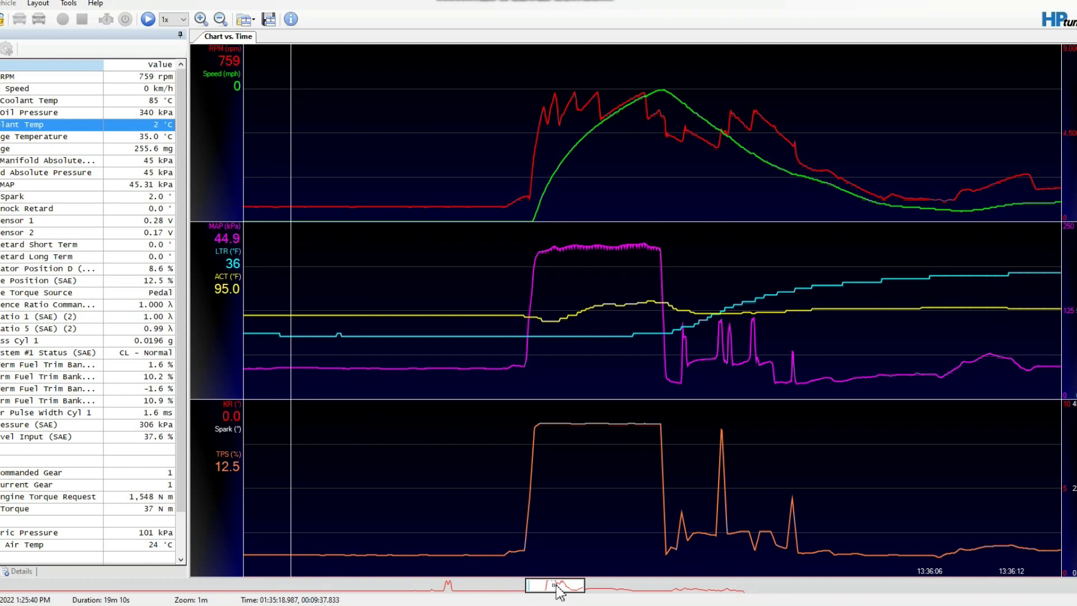
drag(554, 585, 5, 584)
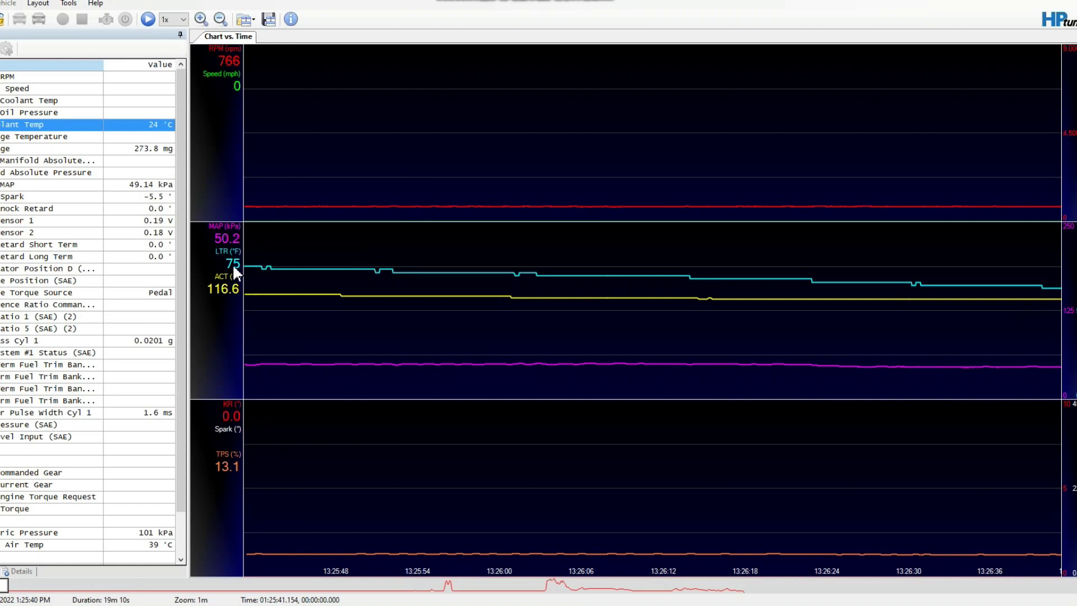
click(656, 264)
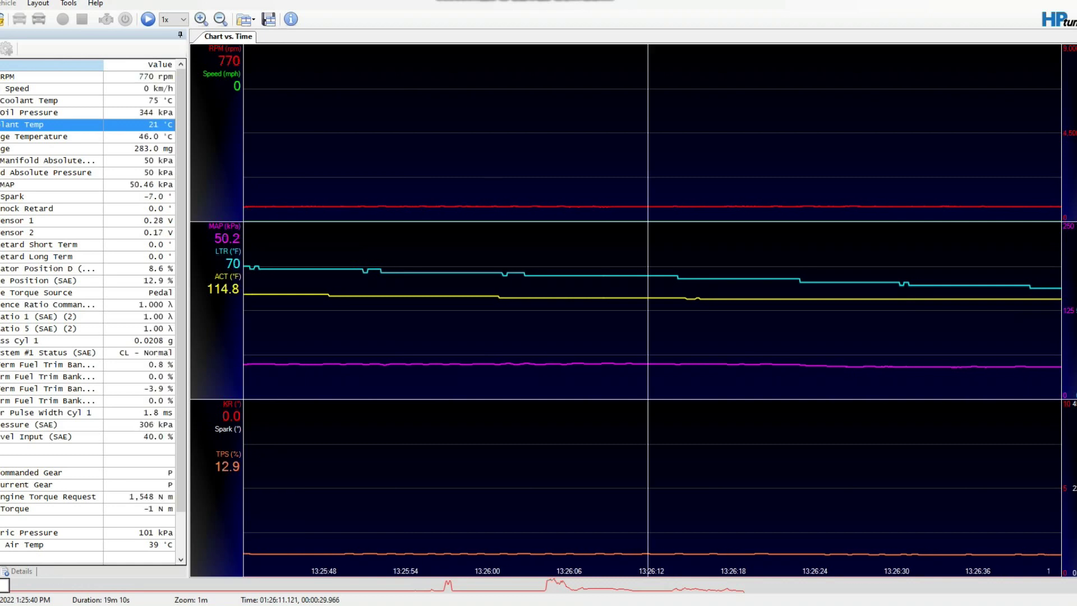
click(496, 263)
drag(497, 264, 325, 314)
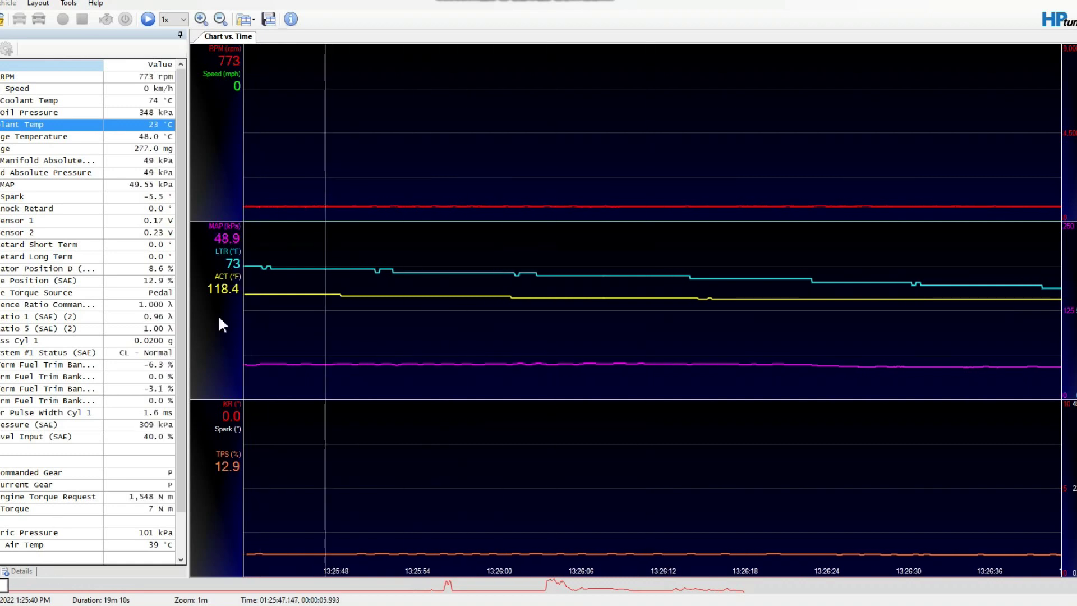
click(554, 314)
click(358, 314)
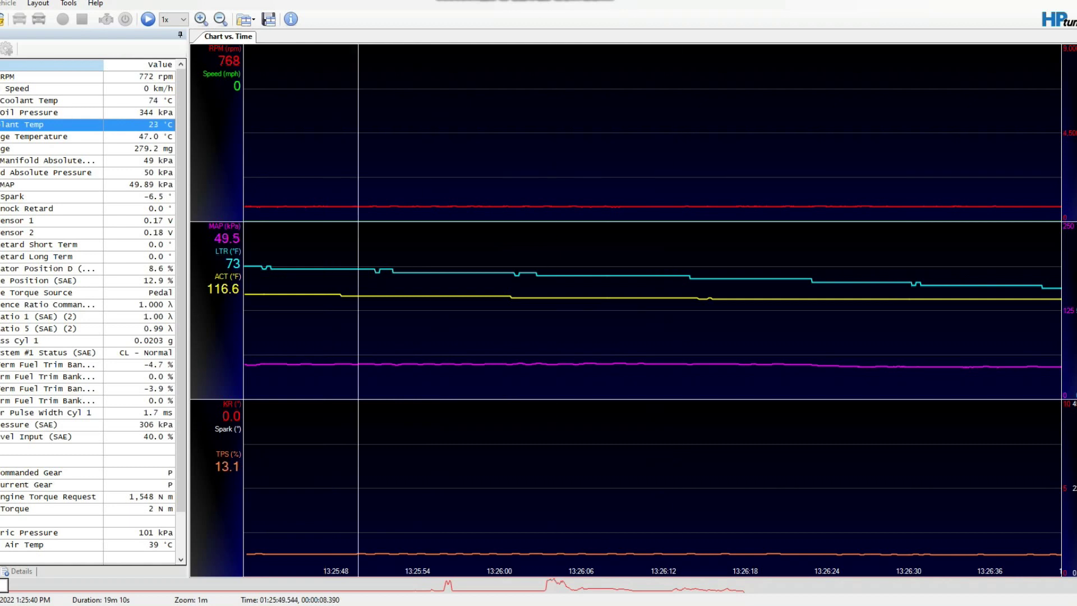
key(Home)
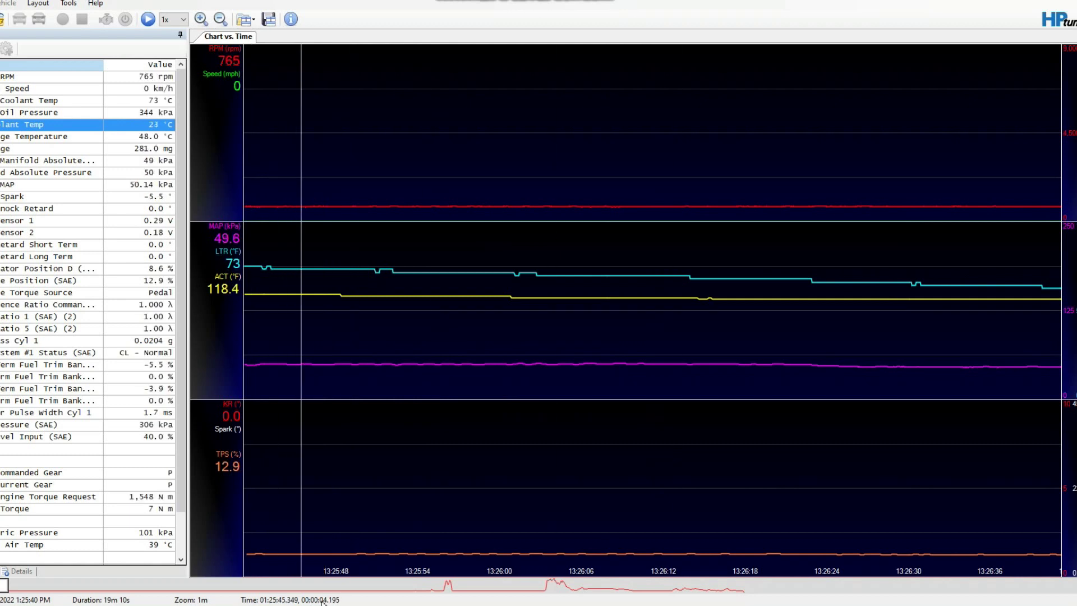
Step: Follow the LTR and ACT temperatures forward from the log's start through the idle cooldown and short burnout to the full-throttle run
drag(2, 595, 144, 600)
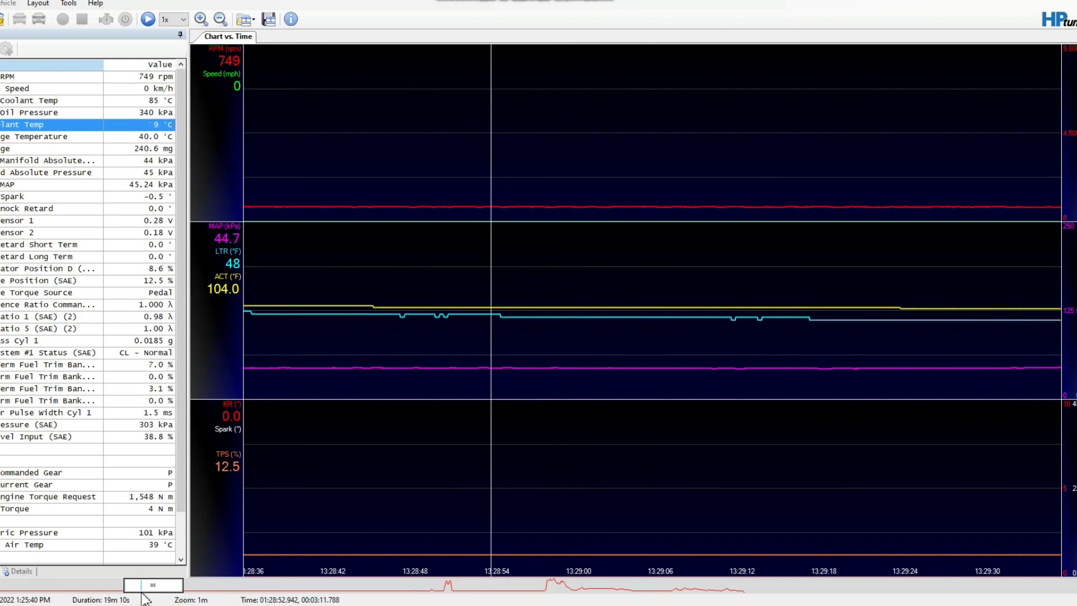
drag(145, 600, 434, 596)
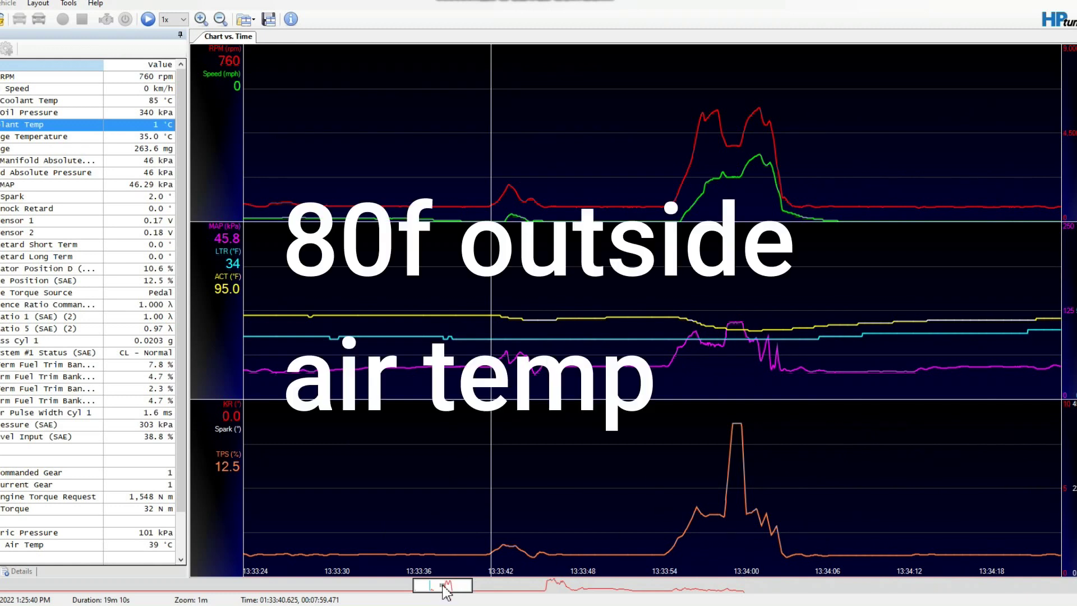
drag(445, 588, 566, 595)
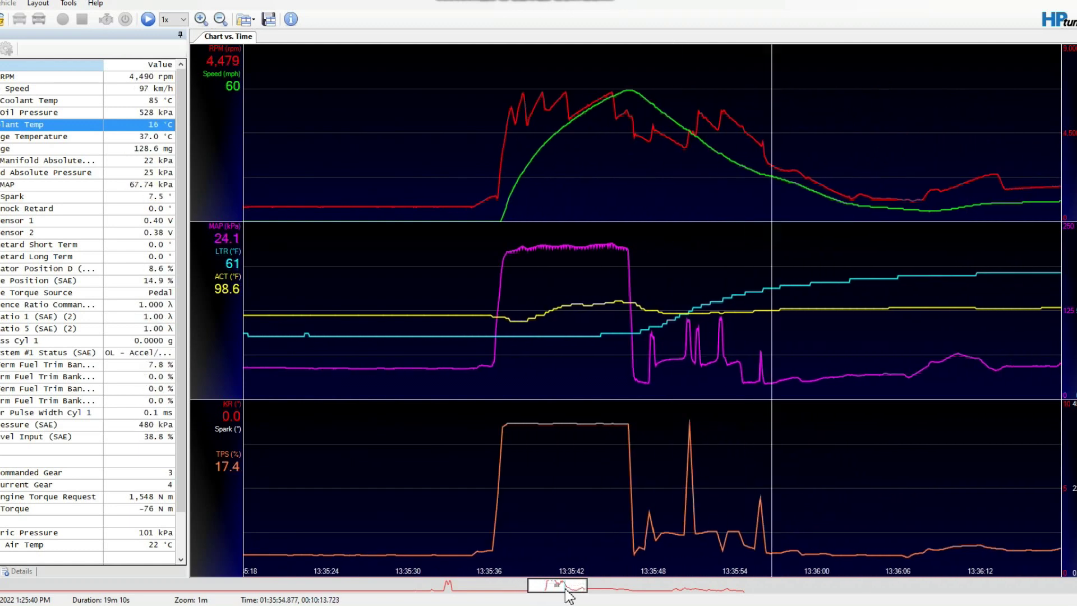
Step: Compare the LTR and ACT temperatures at the launch, at the ACT dip early in the run, and at the end of full throttle
drag(404, 314, 451, 276)
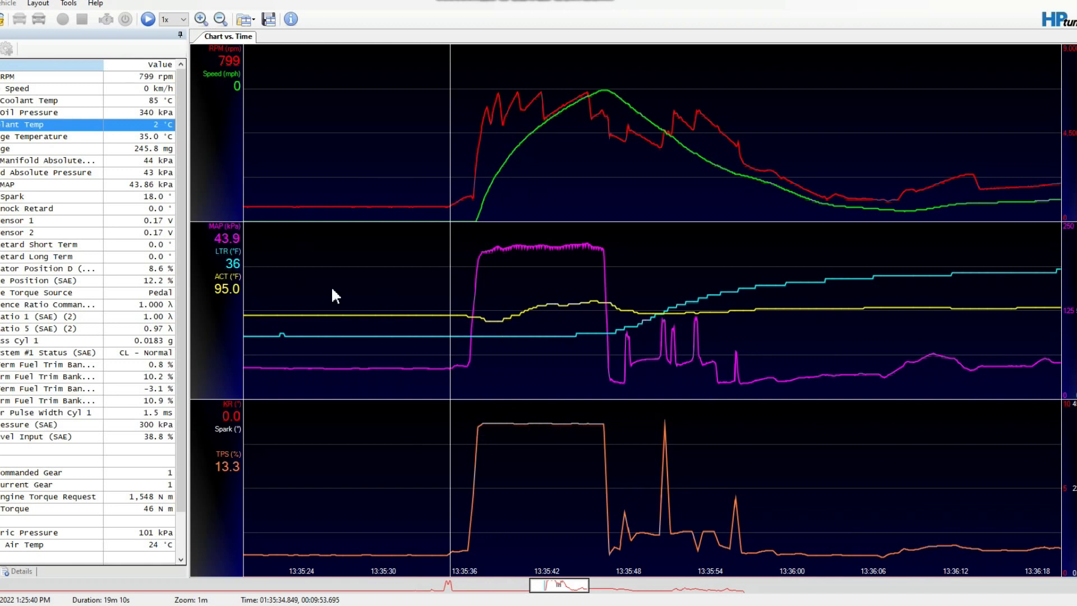
drag(464, 493, 604, 503)
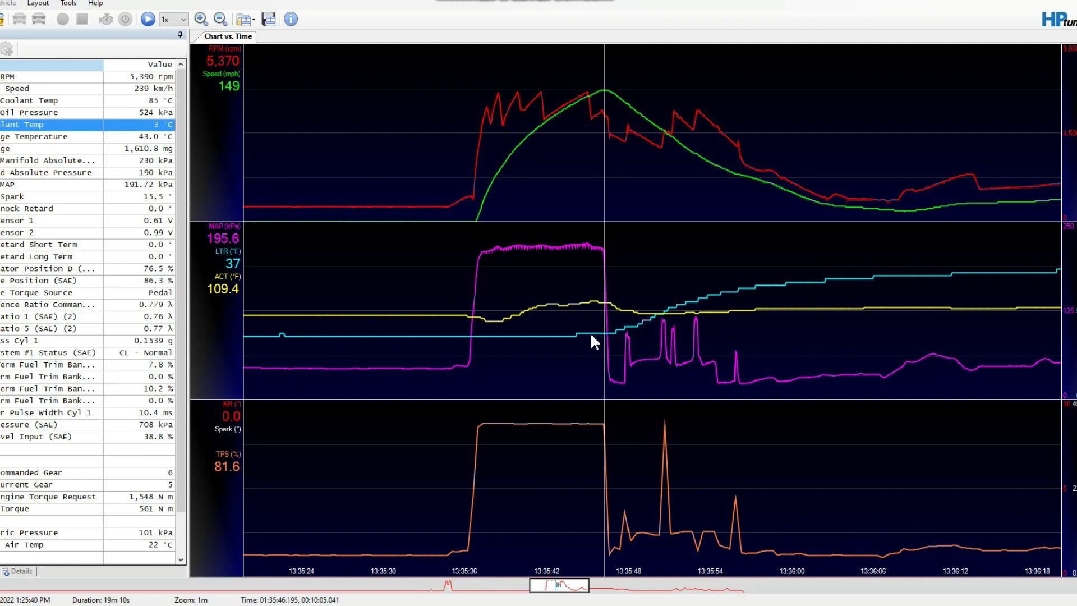
click(461, 322)
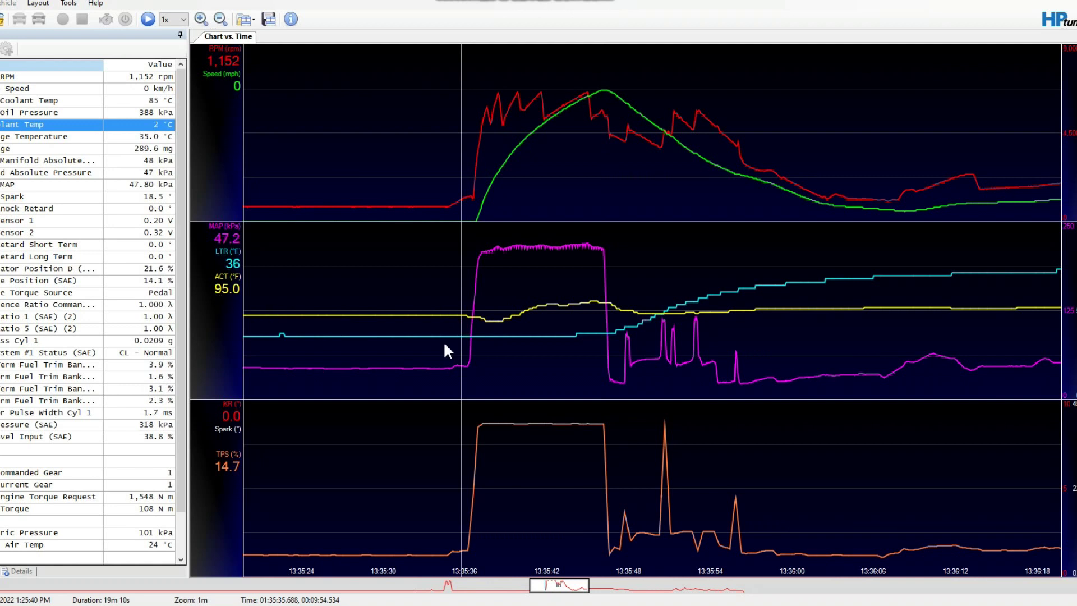
drag(463, 323, 495, 338)
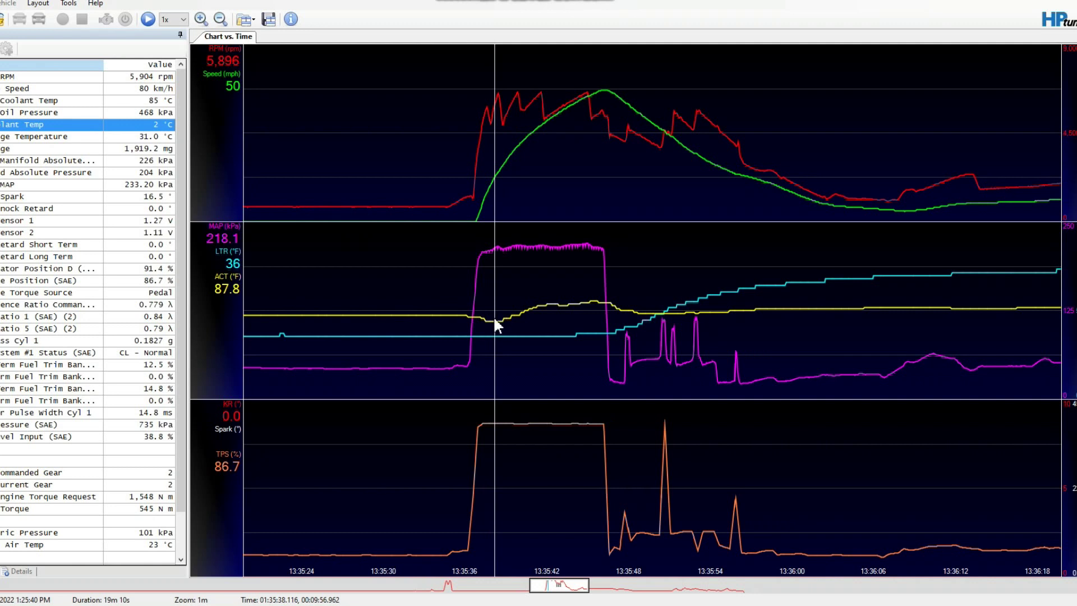
drag(494, 321, 605, 316)
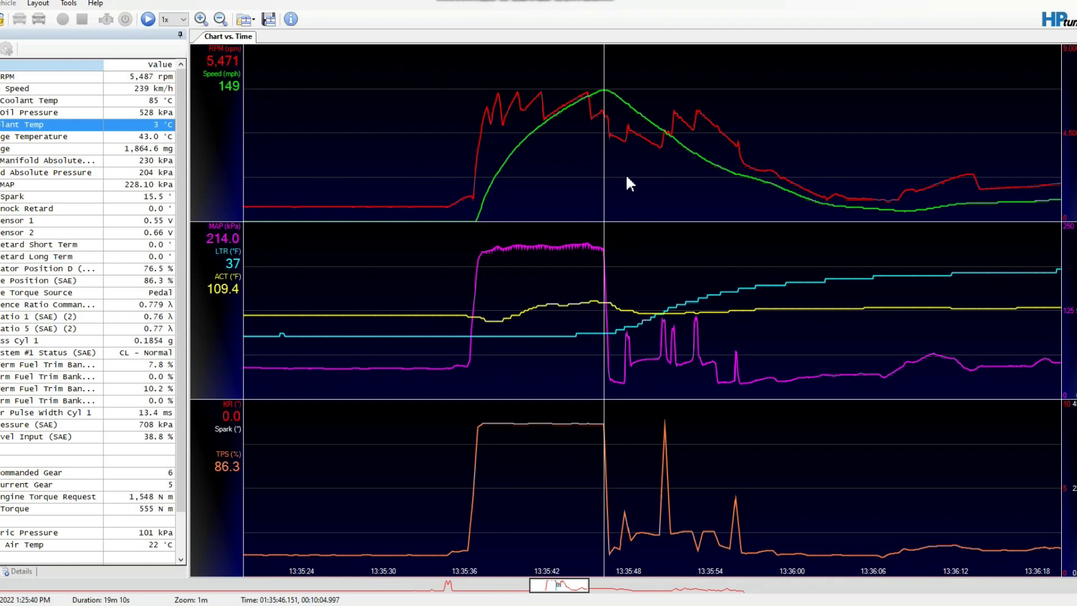
Step: Examine the log sample by sample around the peak speed to find where the throttle closes
key(Right)
key(Right)
key(Right)
key(Right)
key(Right)
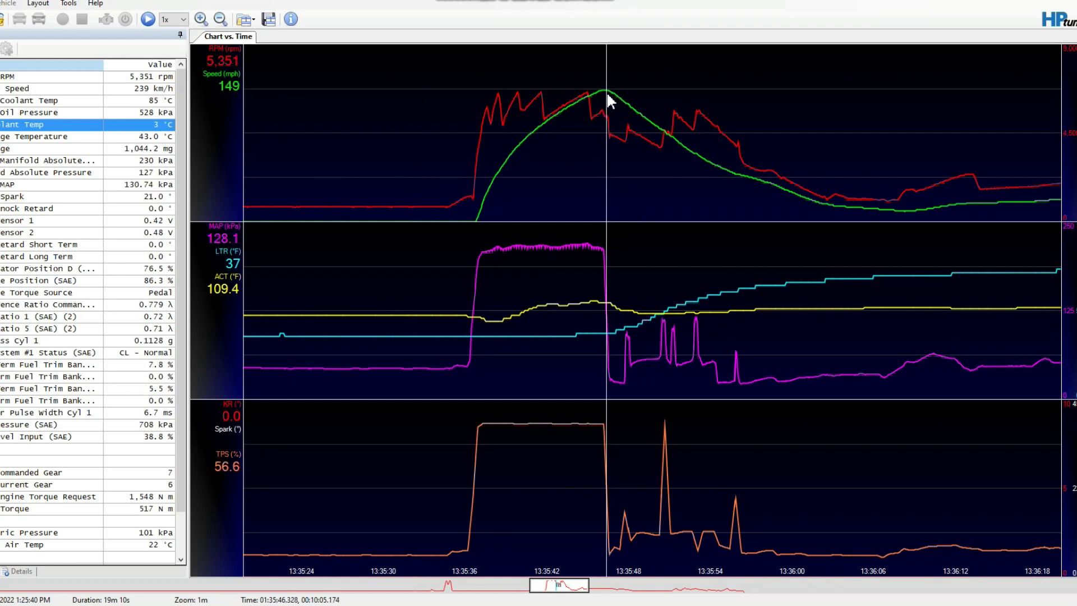
key(Left)
key(Left)
key(Left)
key(Left)
key(Left)
key(Right)
key(Right)
key(Right)
key(Right)
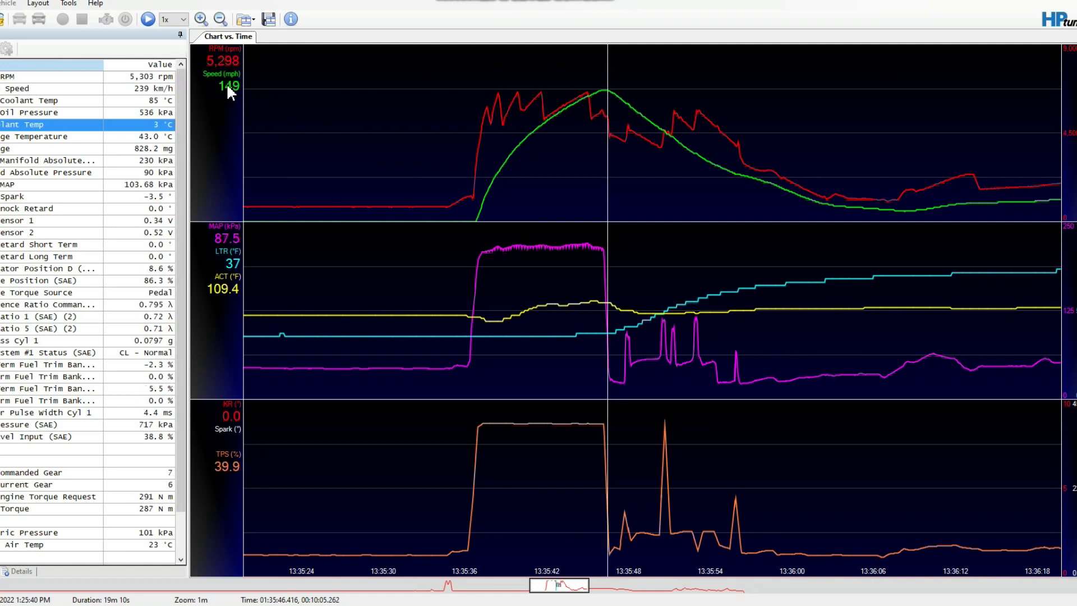
key(Right)
key(Right)
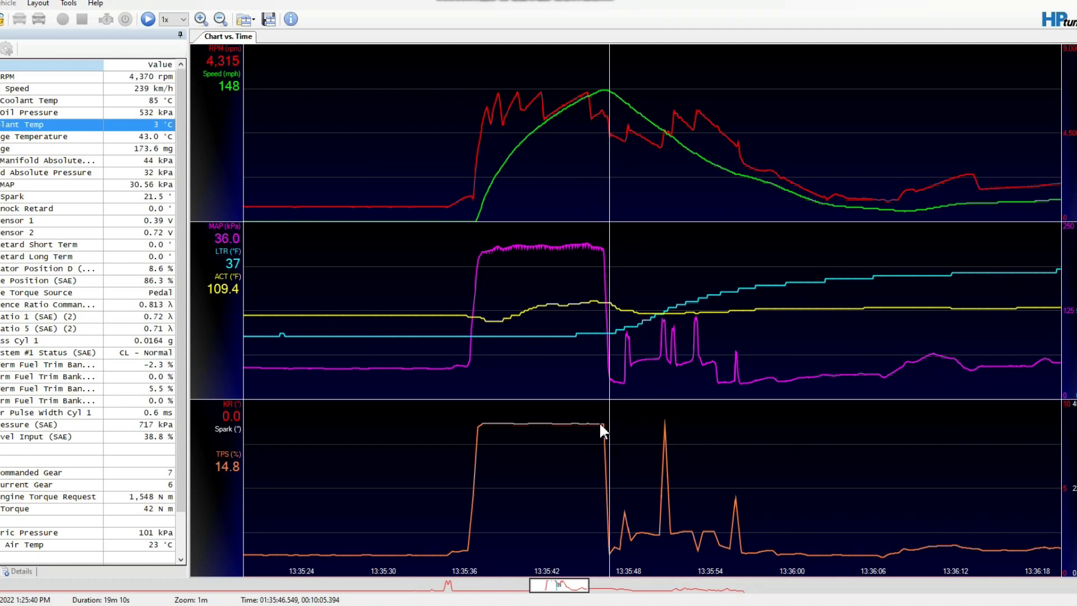
Step: Inspect the speed and throttle samples just before the end-of-run throttle lift, and view the time slip image again for comparison
drag(600, 427, 597, 433)
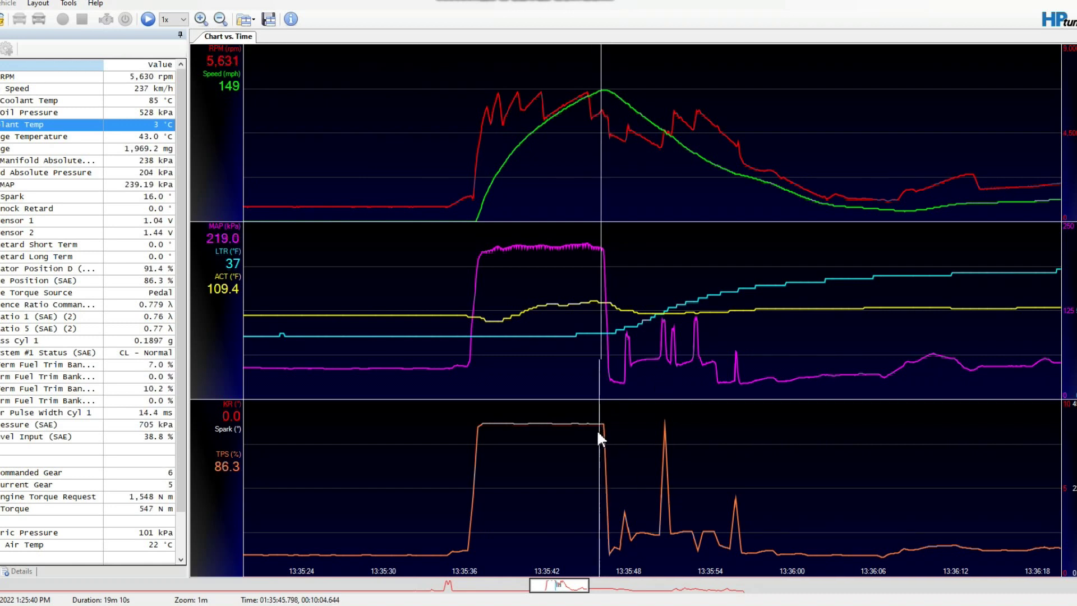
key(Left)
key(Left)
key(Left)
key(Right)
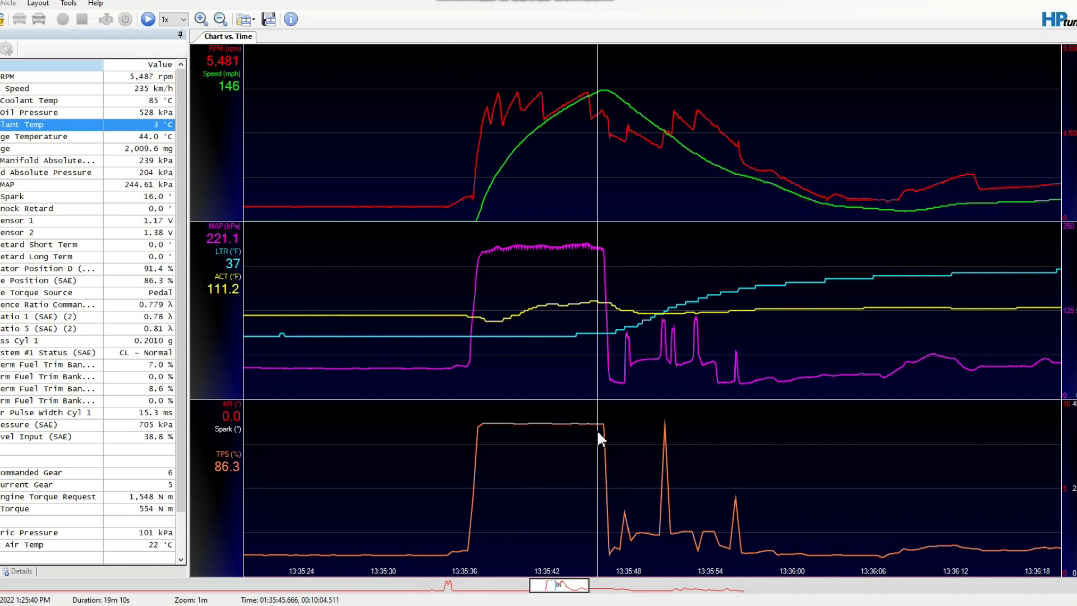
drag(596, 432, 601, 432)
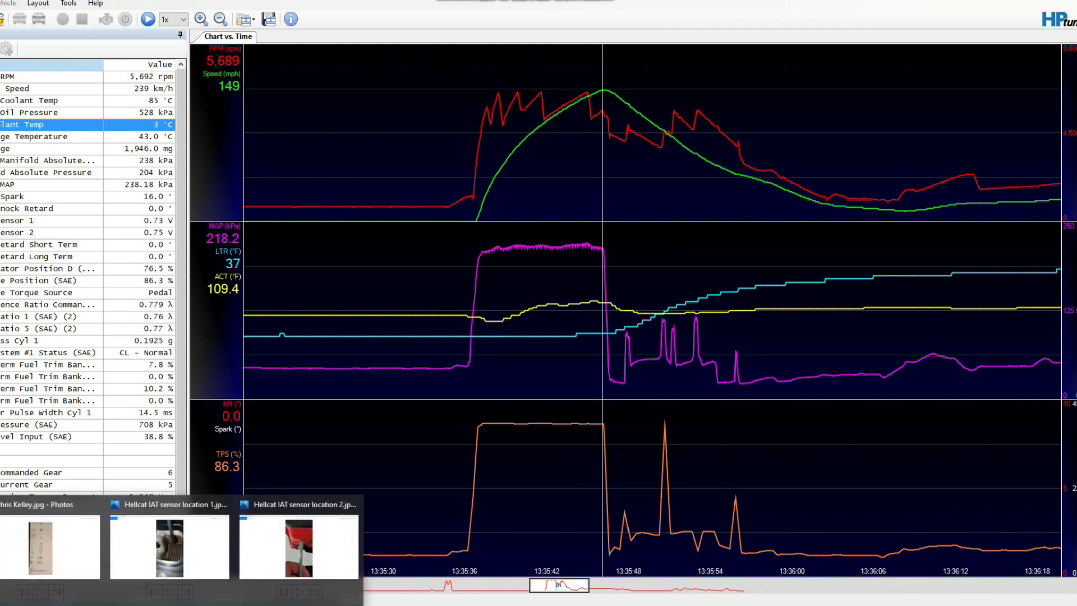
click(52, 548)
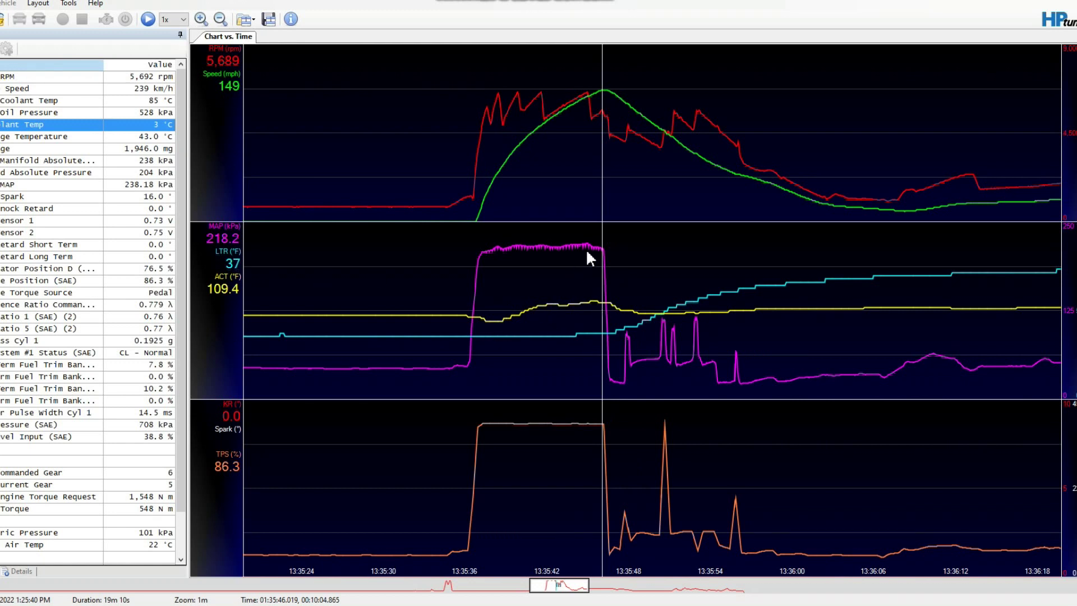
Step: Compare the LTR and ACT readings at the launch with those late in the pass and at the throttle lift
drag(586, 252, 578, 262)
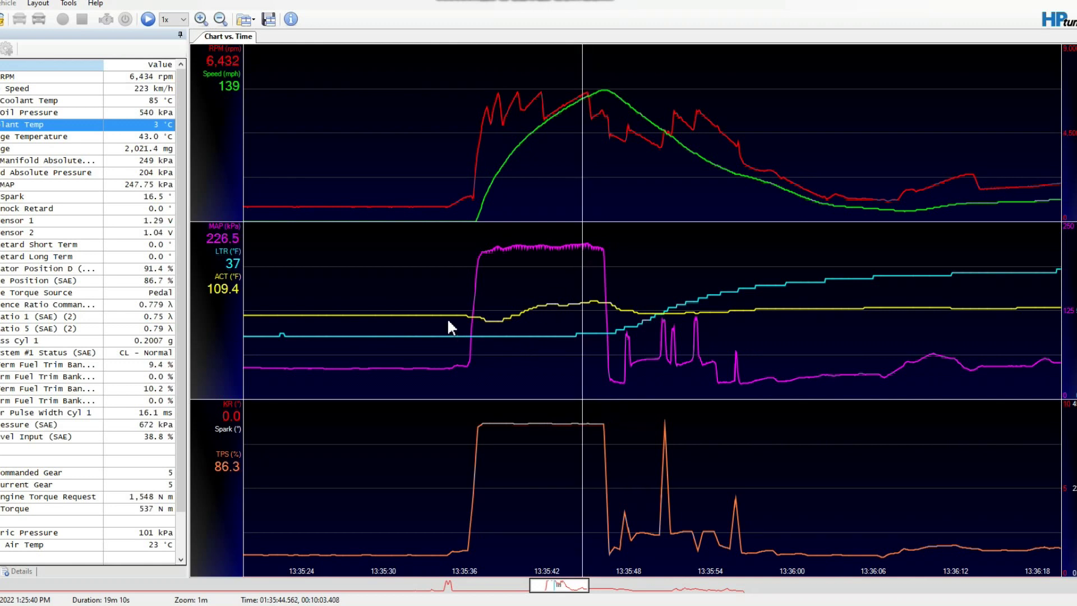
drag(455, 325, 462, 331)
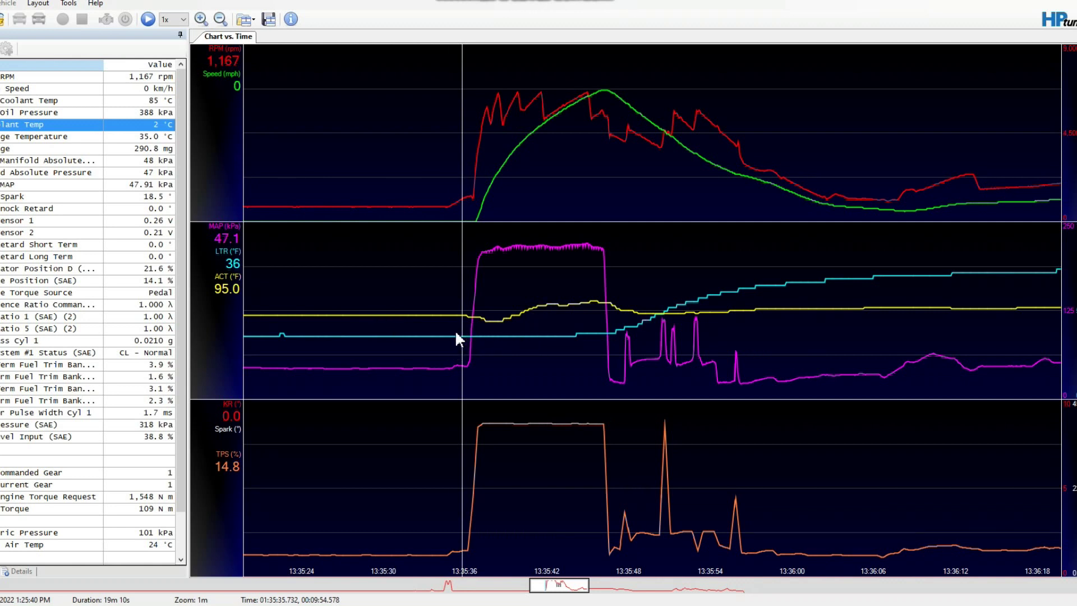
drag(455, 330, 584, 342)
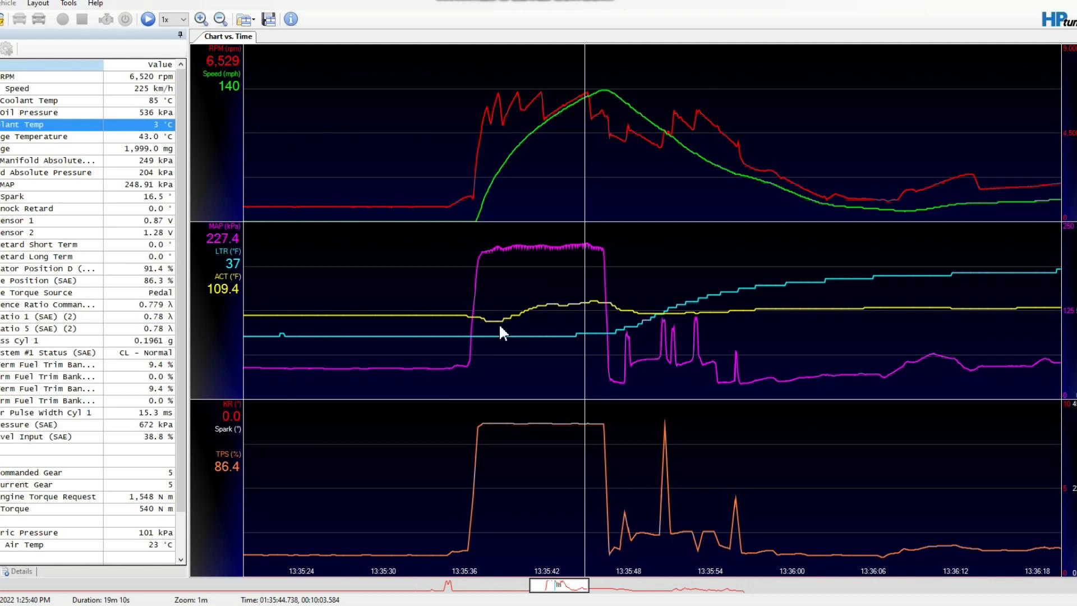
mouse_move(588, 348)
mouse_down()
mouse_move(606, 346)
mouse_move(570, 347)
mouse_move(606, 357)
mouse_up()
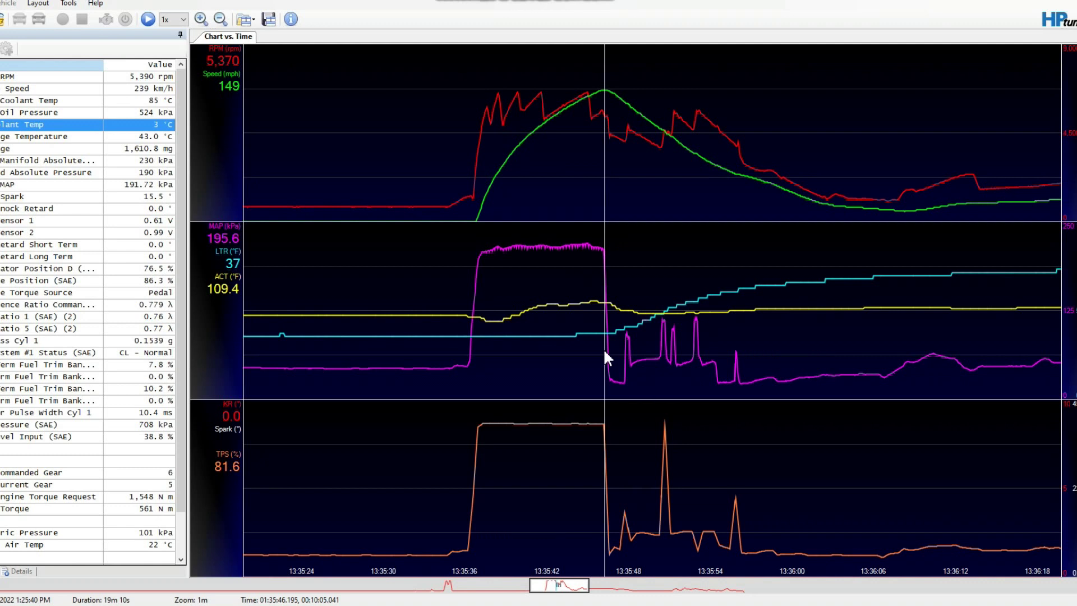
key(Left)
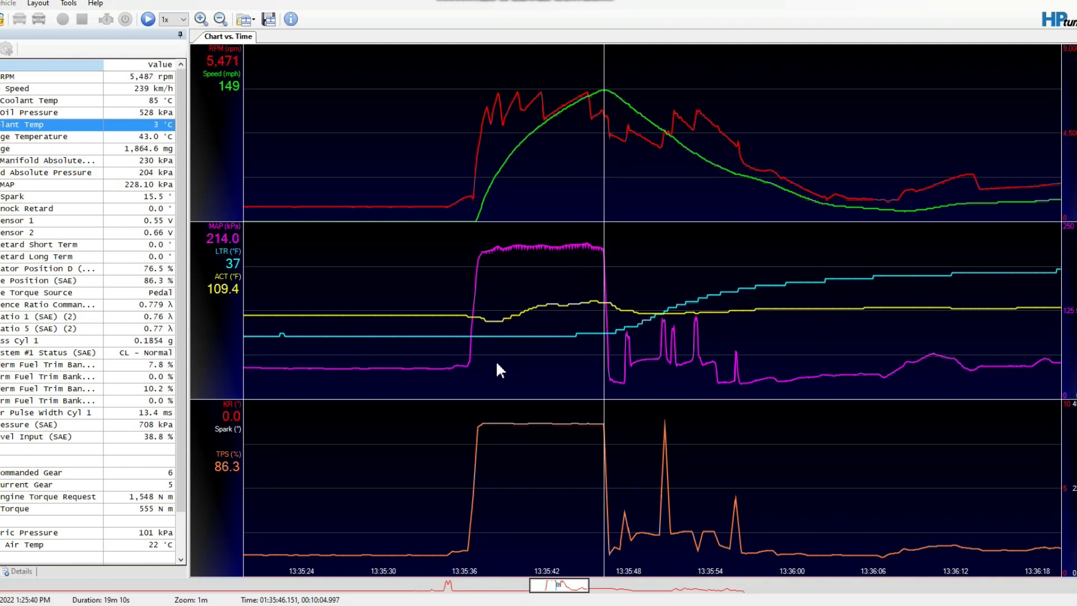